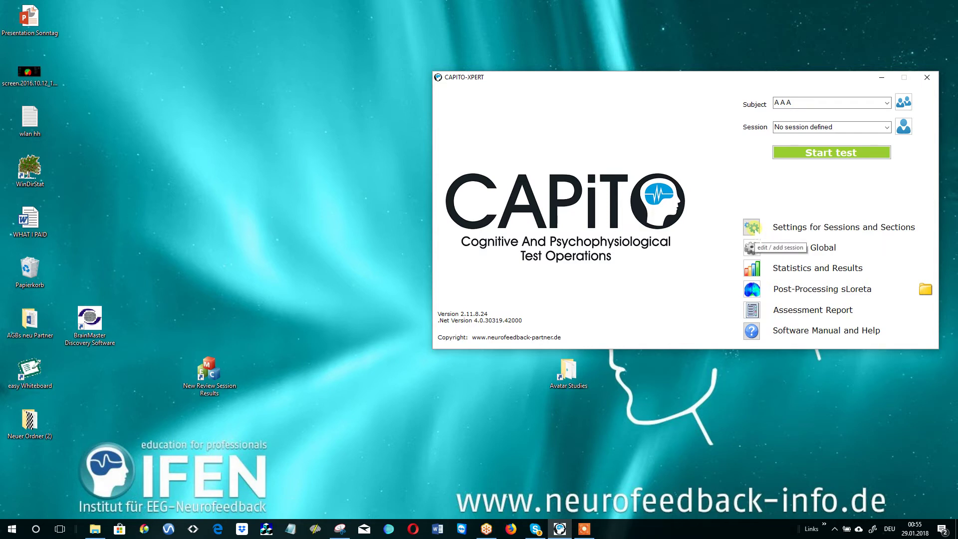
# Step: In the session manager, switch the Stoop Blue test to Assessment then back to Picture type
pyautogui.click(750, 247)
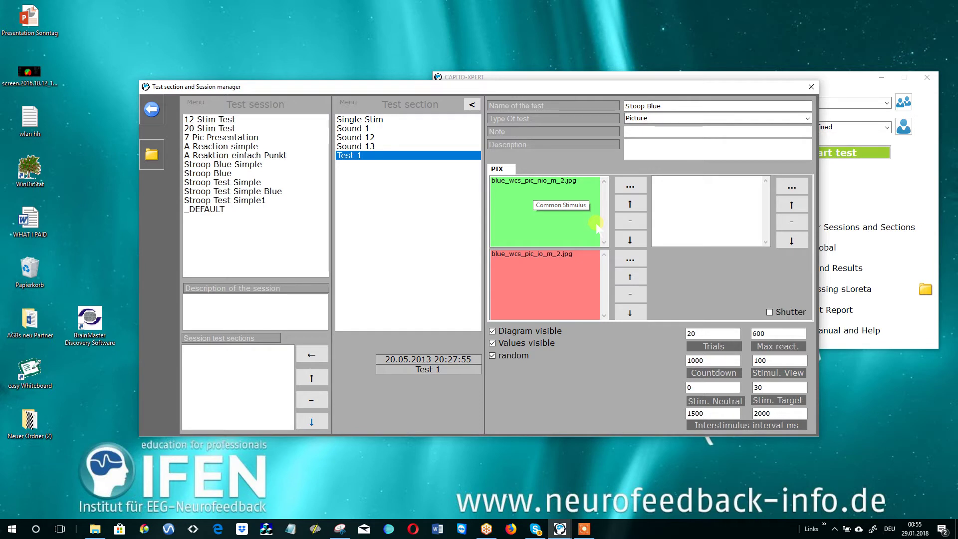
pyautogui.click(801, 119)
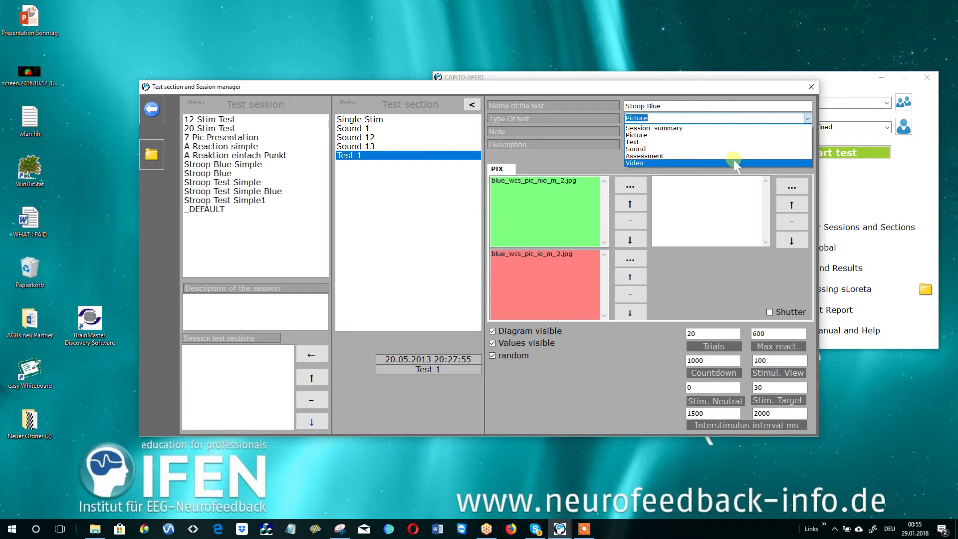
pyautogui.click(737, 155)
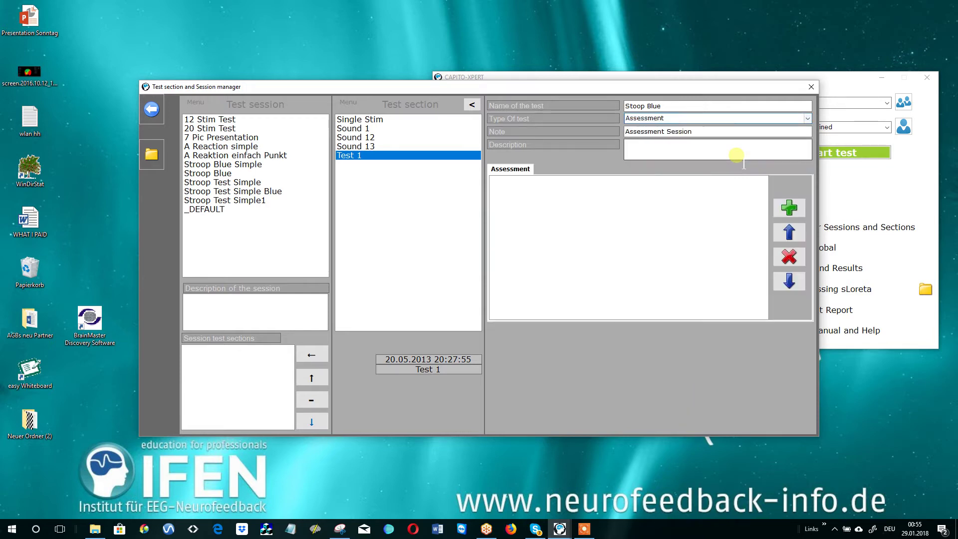
pyautogui.click(807, 119)
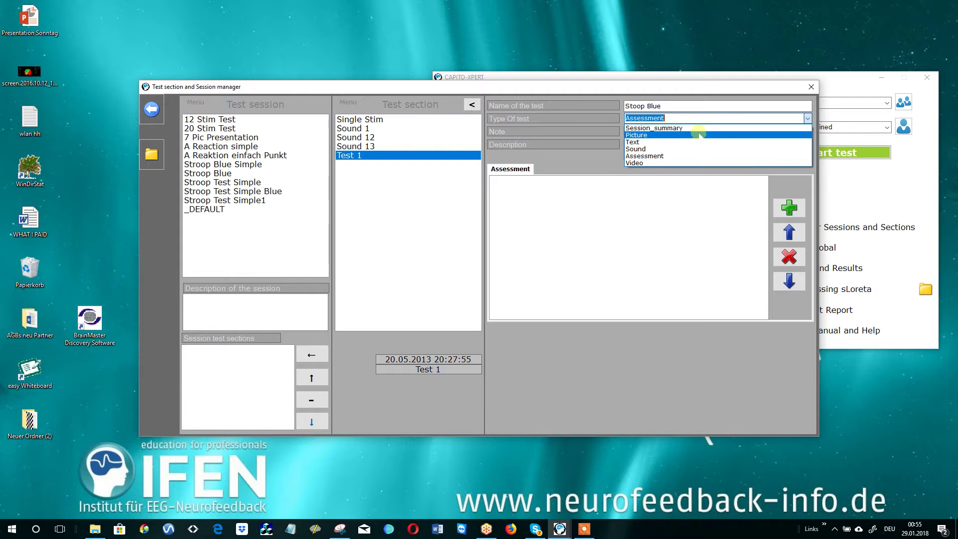
pyautogui.click(684, 129)
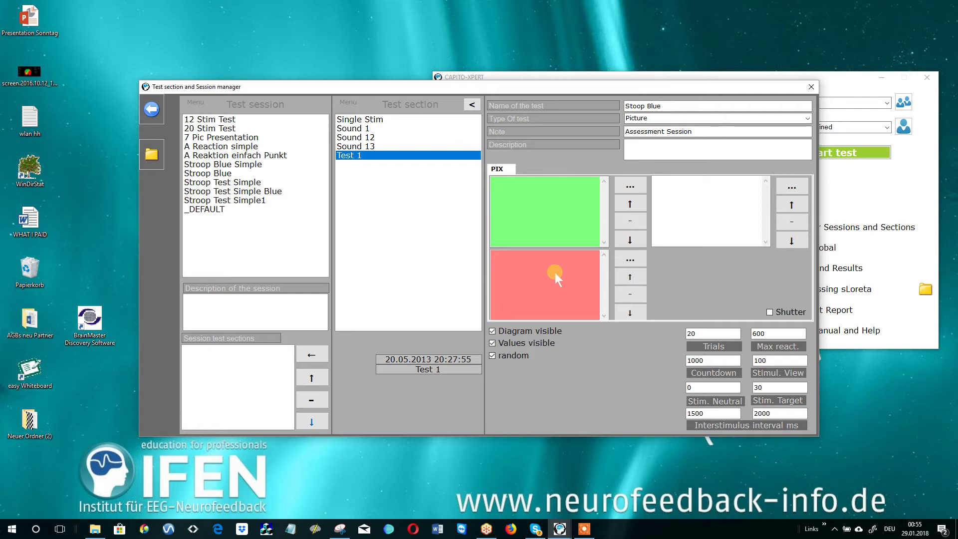
# Step: Clear the misspelled test name Stoop Blue so it can be renamed Stroop Blue
pyautogui.moveTo(662, 105); pyautogui.dragTo(610, 106)
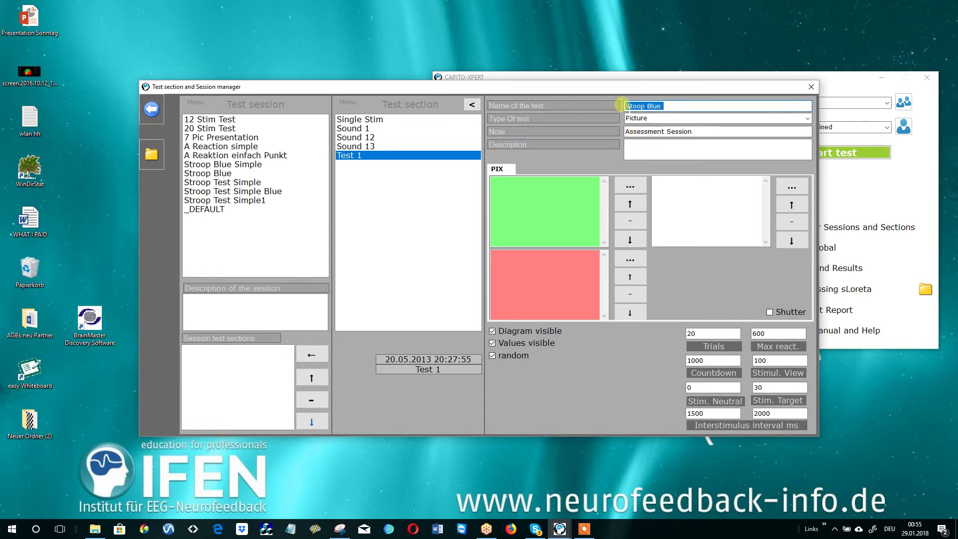
pyautogui.press('BackSpace')
pyautogui.write('S')
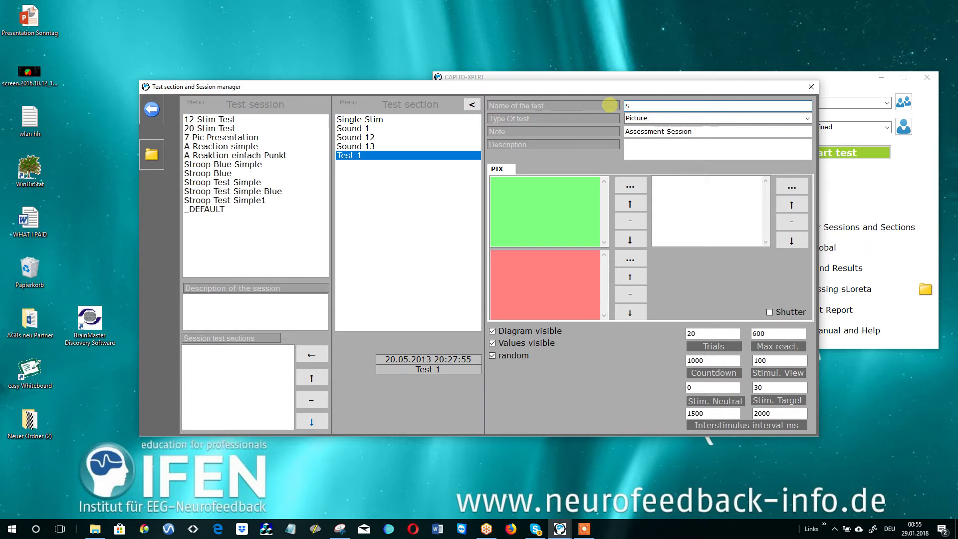
pyautogui.write('tro')
pyautogui.write('op Blu')
pyautogui.write('e')
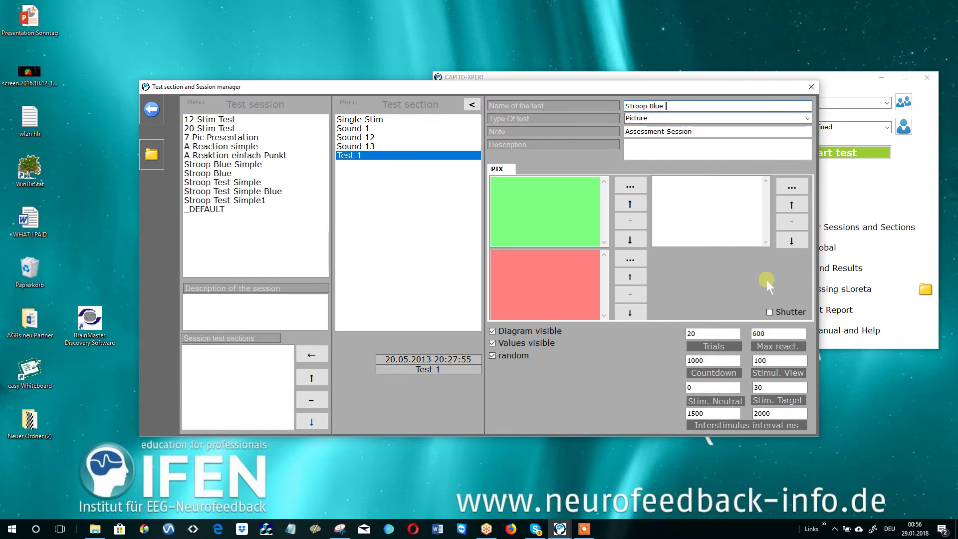
# Step: Load blue_wcs_pic_nio_m_2.jpg from the WCS folder as the green (common) stimulus picture
pyautogui.click(628, 186)
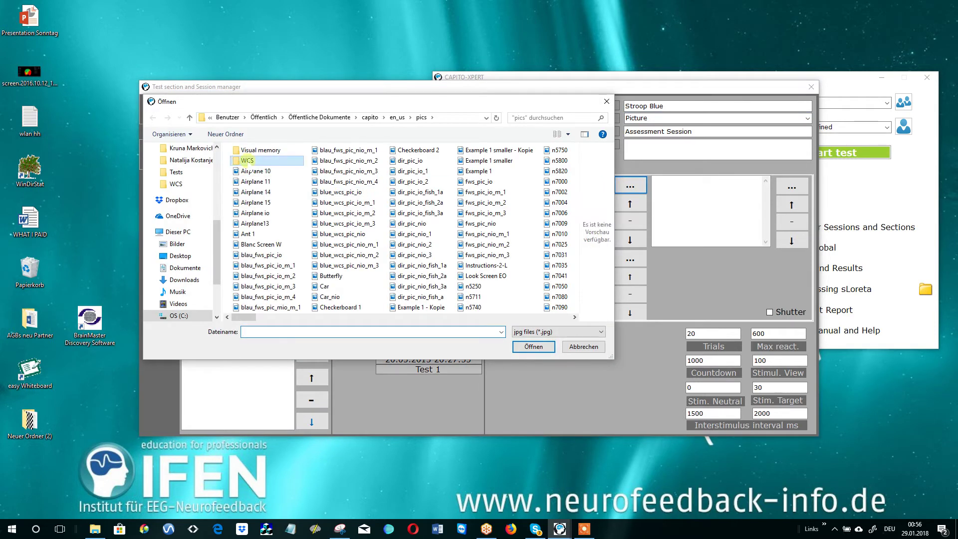
pyautogui.doubleClick(247, 160)
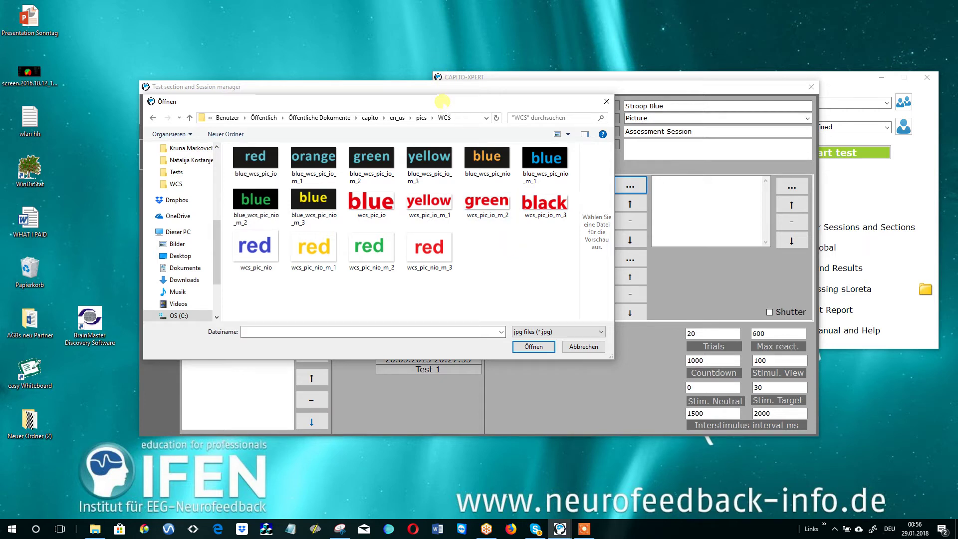
pyautogui.moveTo(442, 101)
pyautogui.mouseDown()
pyautogui.moveTo(516, 223)
pyautogui.moveTo(552, 172)
pyautogui.mouseUp()
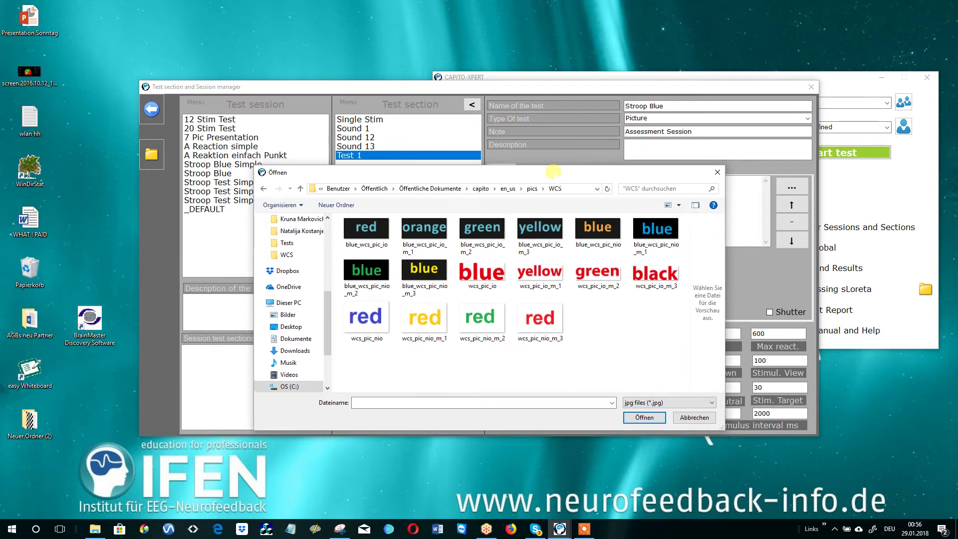
pyautogui.doubleClick(367, 271)
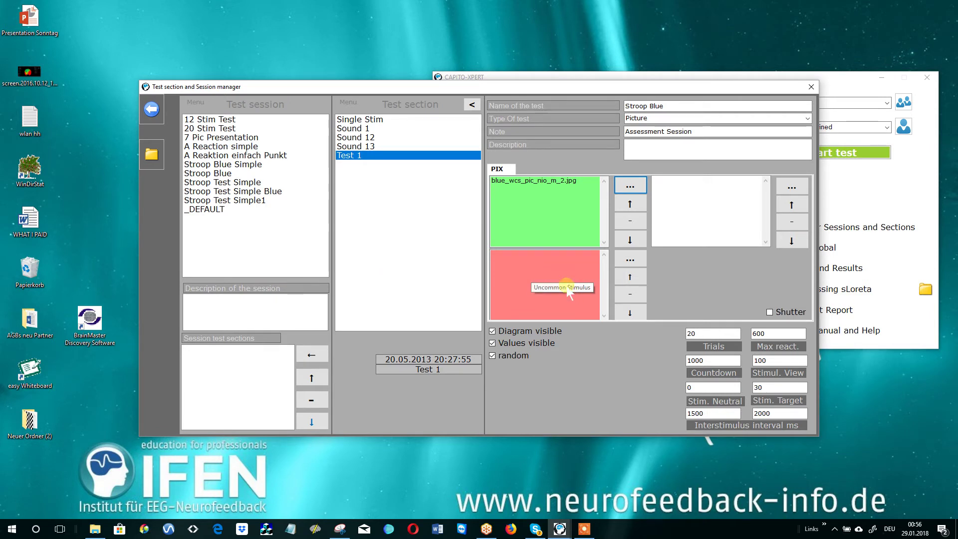
# Step: Load blue_wcs_pic_io_m_2.jpg from the WCS folder as the red (rare) stimulus picture
pyautogui.click(630, 260)
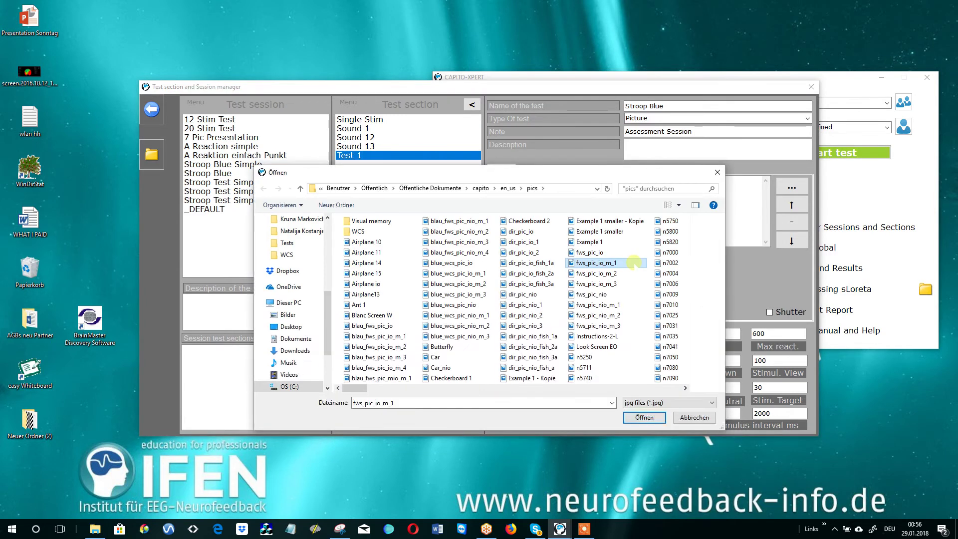
pyautogui.doubleClick(367, 231)
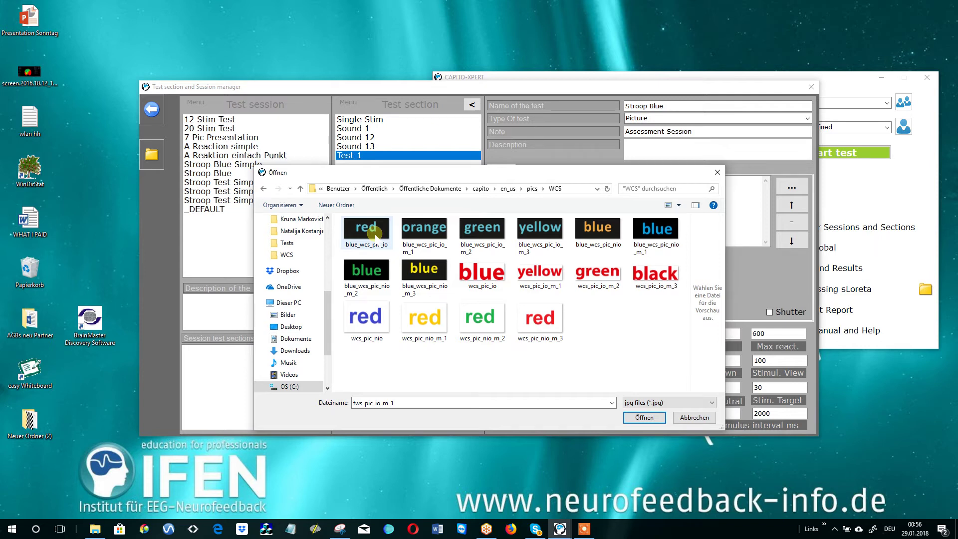
pyautogui.doubleClick(482, 236)
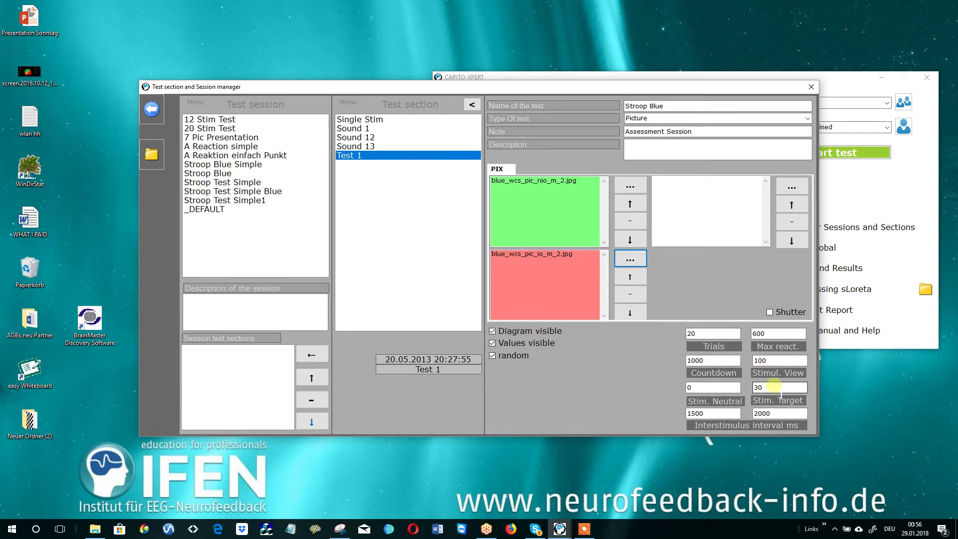
# Step: Inspect the Stim. Target 30 and interstimulus interval 1500–2000 values without changing them
pyautogui.doubleClick(757, 387)
pyautogui.rightClick(748, 382)
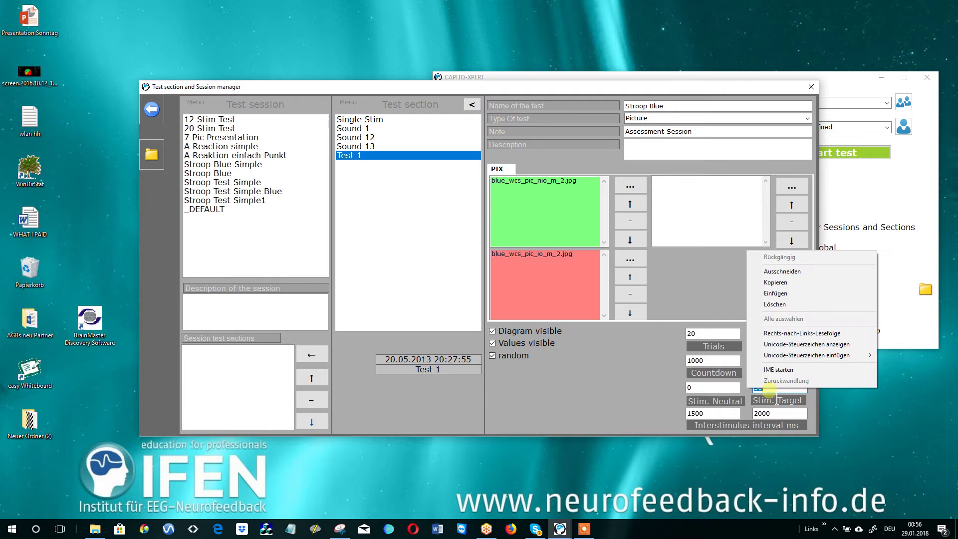
pyautogui.rightClick(771, 391)
pyautogui.click(769, 391)
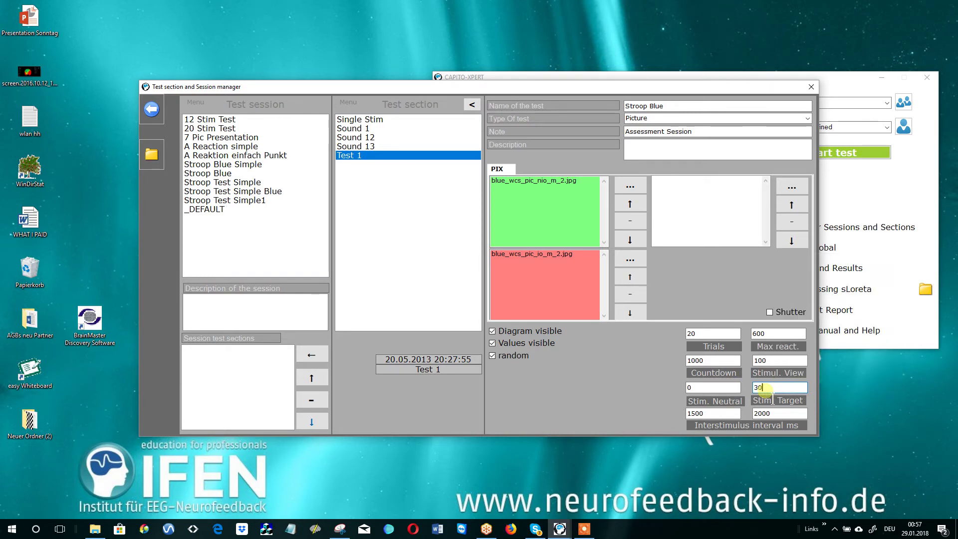
pyautogui.doubleClick(711, 413)
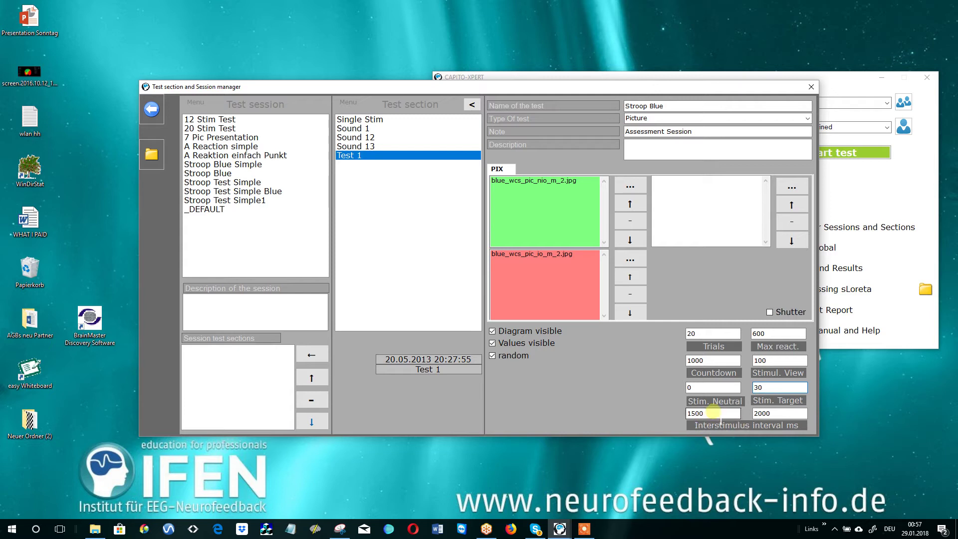
pyautogui.click(712, 413)
pyautogui.moveTo(711, 413); pyautogui.dragTo(676, 414)
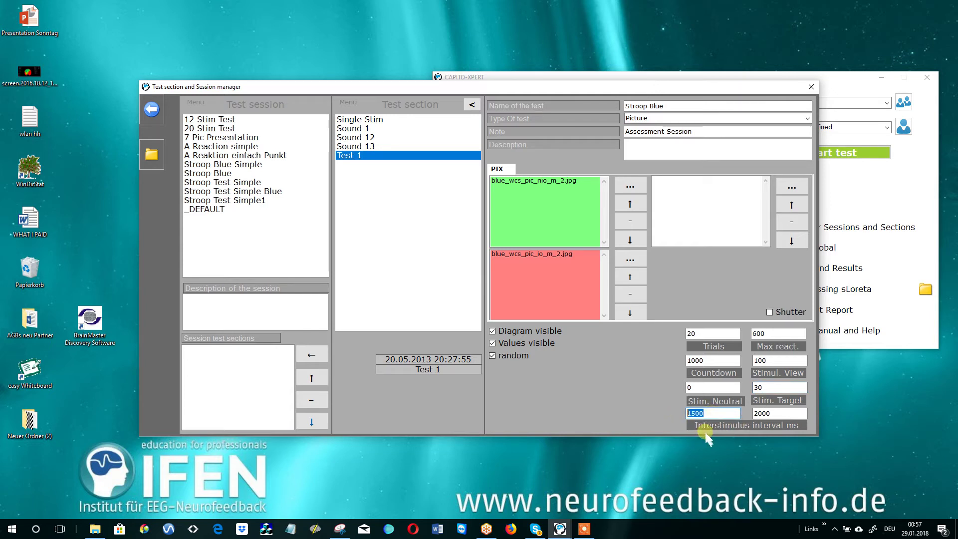
pyautogui.click(778, 413)
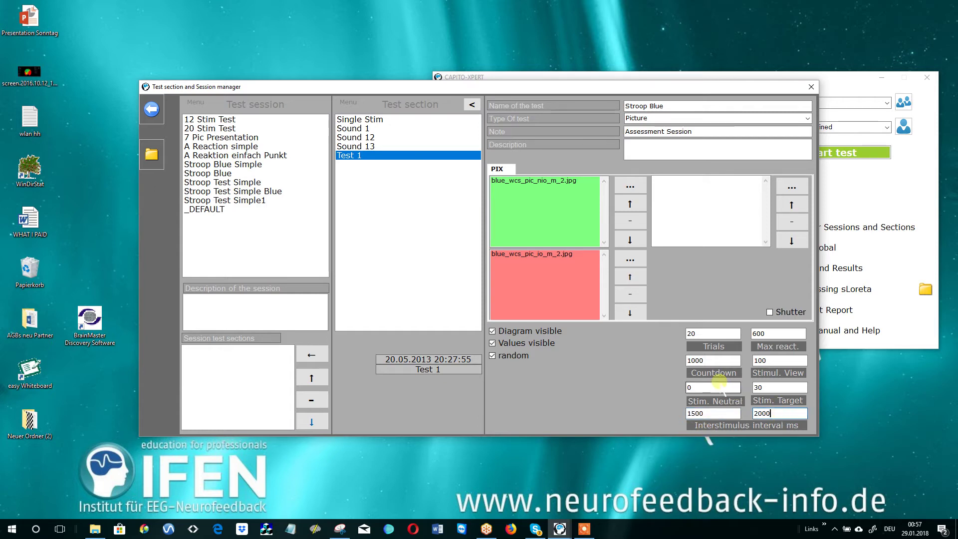
# Step: Confirm the Trials field reads 20 for the Stroop Blue test
pyautogui.click(708, 339)
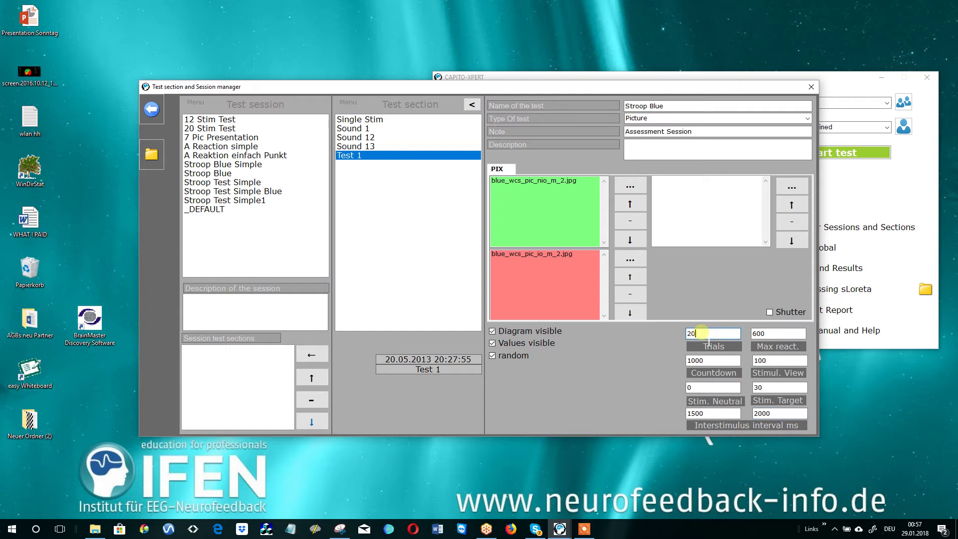
pyautogui.doubleClick(703, 338)
pyautogui.click(710, 341)
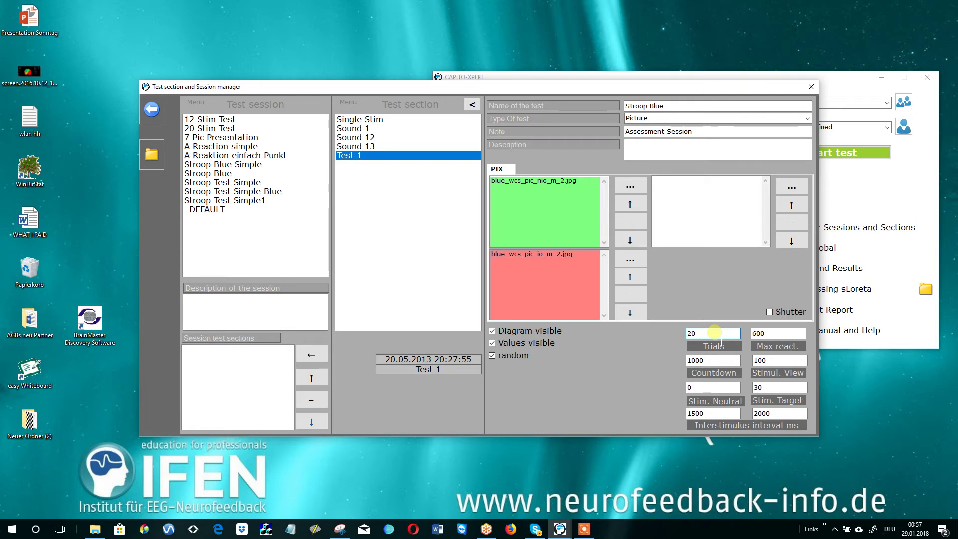
# Step: Set countdown to 3000 and stimulus view to 200, leaving neutral stimuli at 0
pyautogui.doubleClick(758, 334)
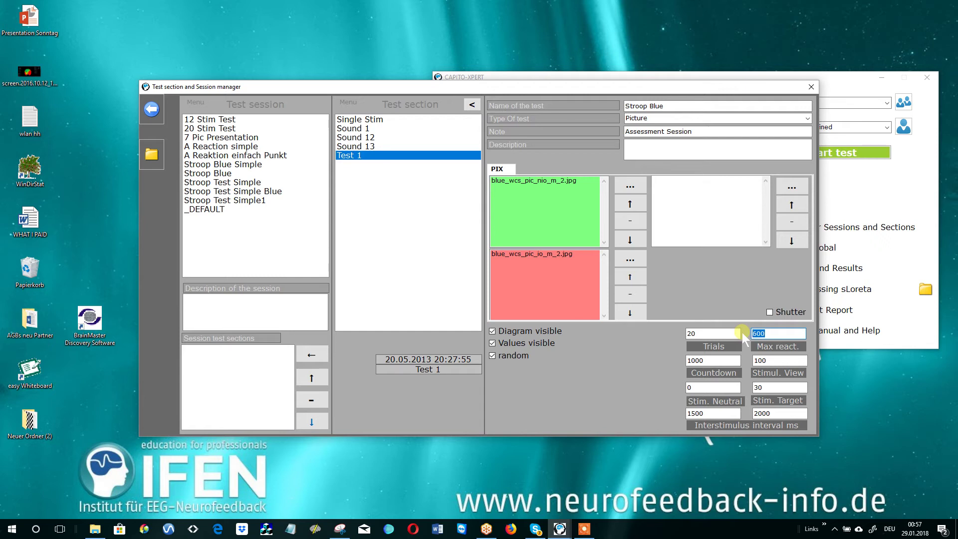
pyautogui.doubleClick(707, 361)
pyautogui.write('300')
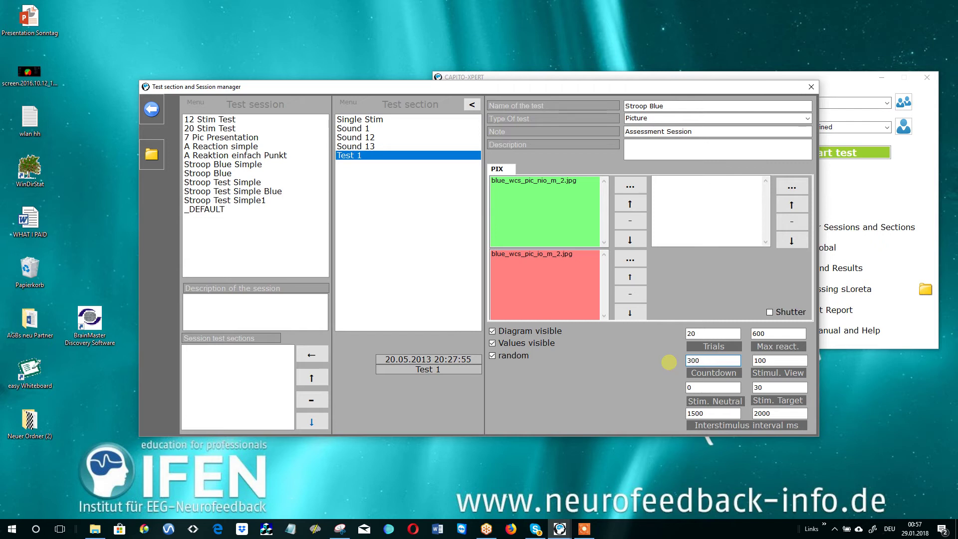
pyautogui.write('0')
pyautogui.doubleClick(765, 366)
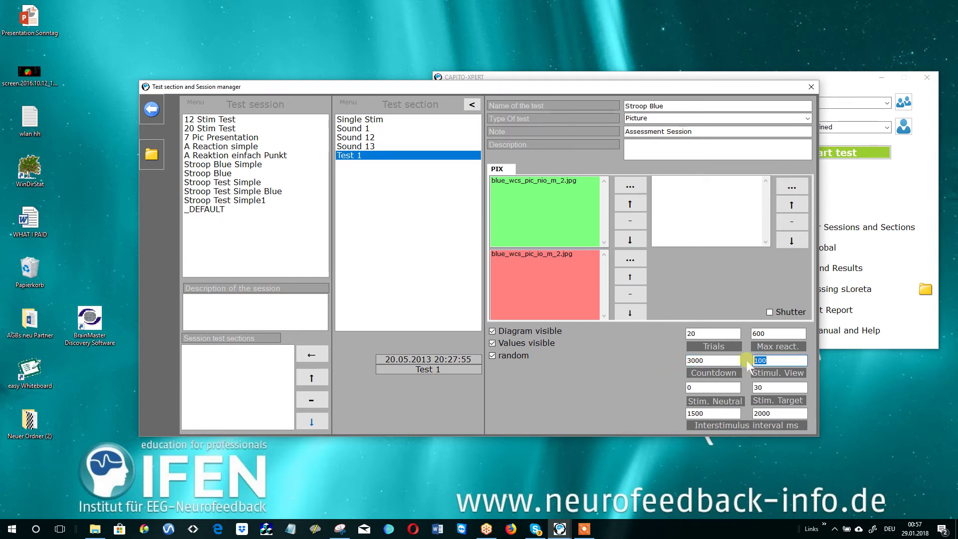
pyautogui.write('200')
pyautogui.click(709, 388)
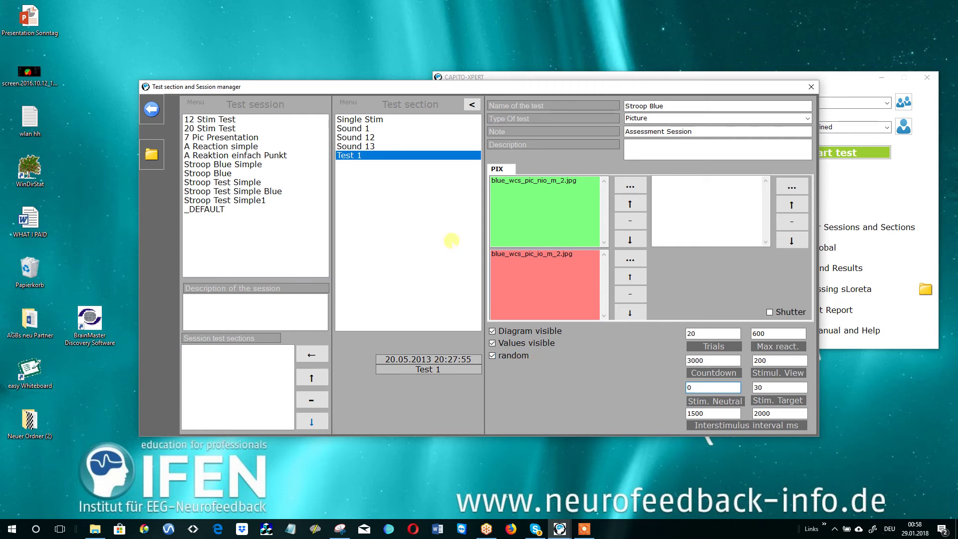
# Step: Save the test section as Stroop Blue and close the session manager
pyautogui.click(349, 103)
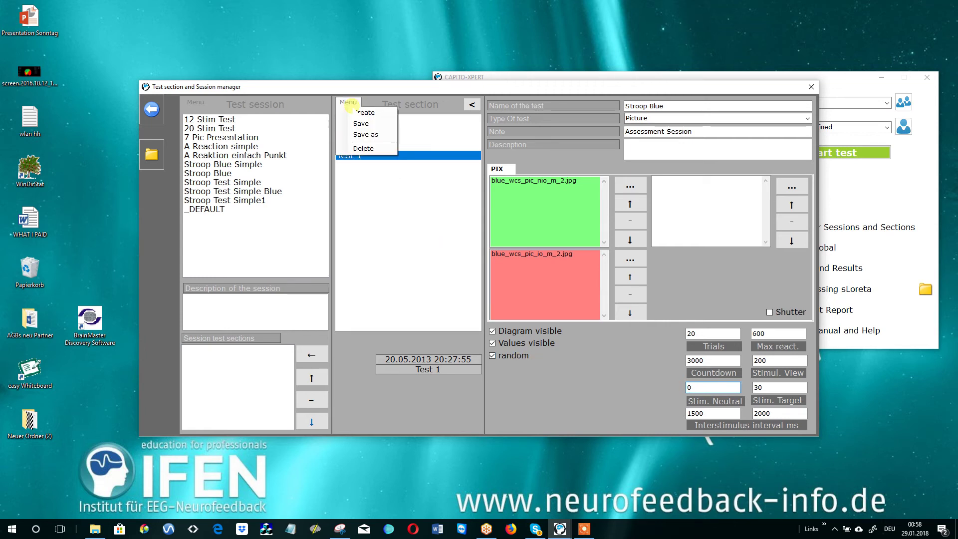
pyautogui.click(355, 134)
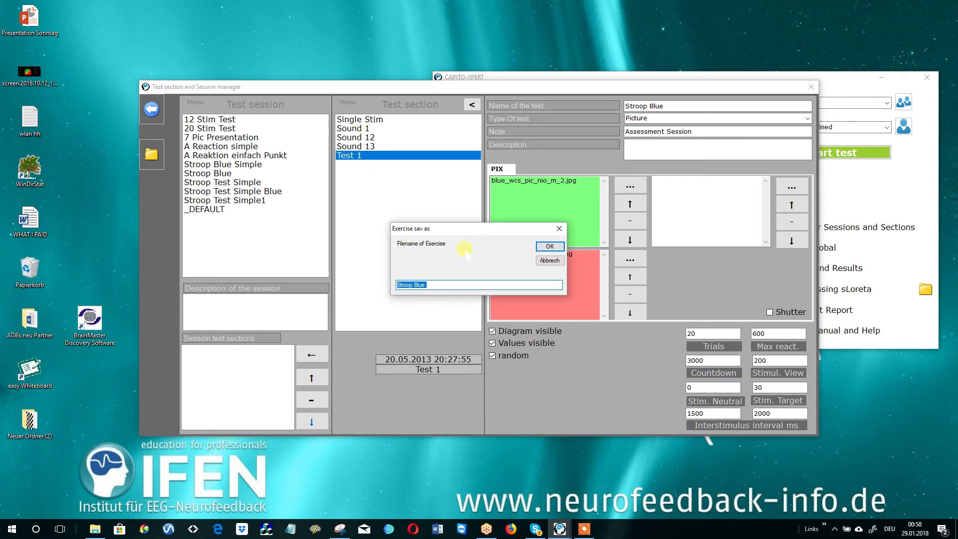
pyautogui.click(549, 247)
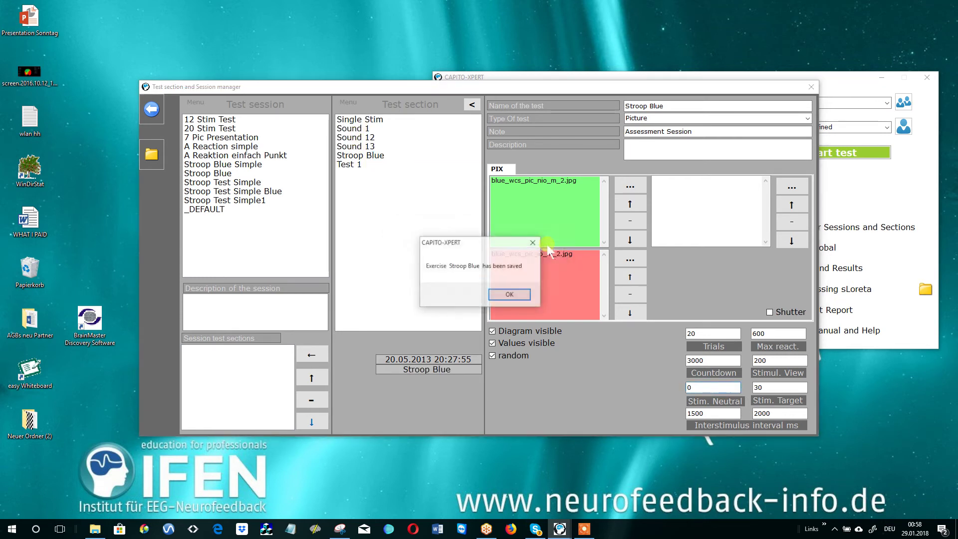
pyautogui.click(503, 295)
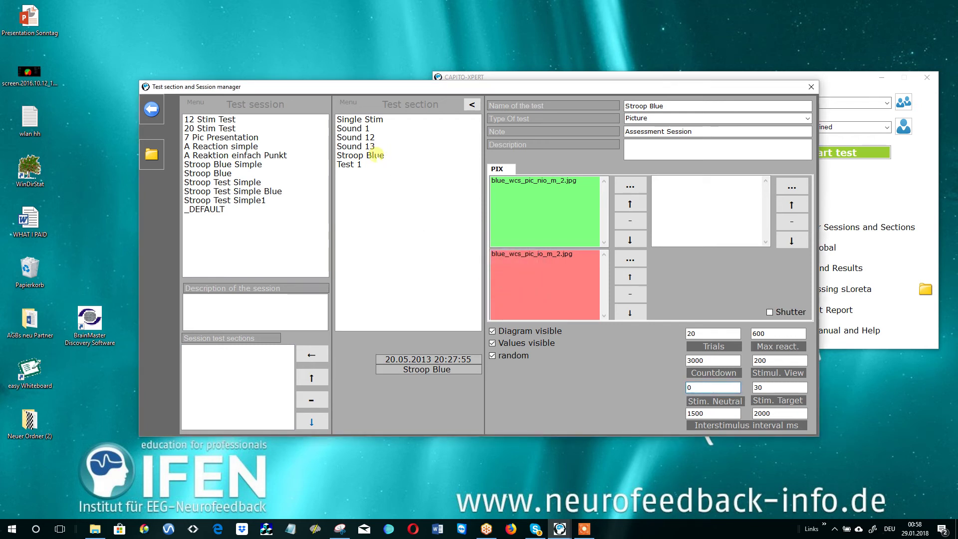
pyautogui.click(152, 109)
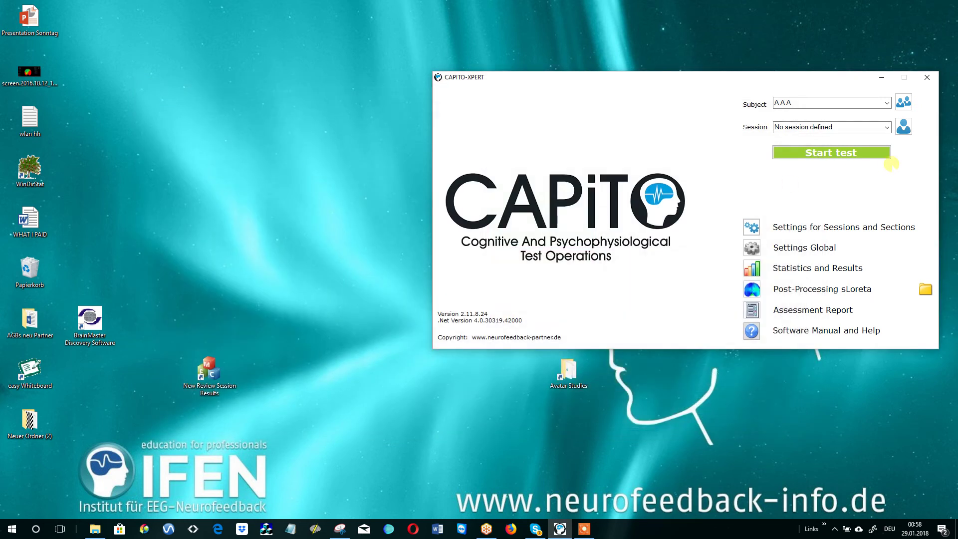
# Step: Add the Stroop Blue test file to subject AAA's test sections
pyautogui.moveTo(777, 80); pyautogui.dragTo(729, 66)
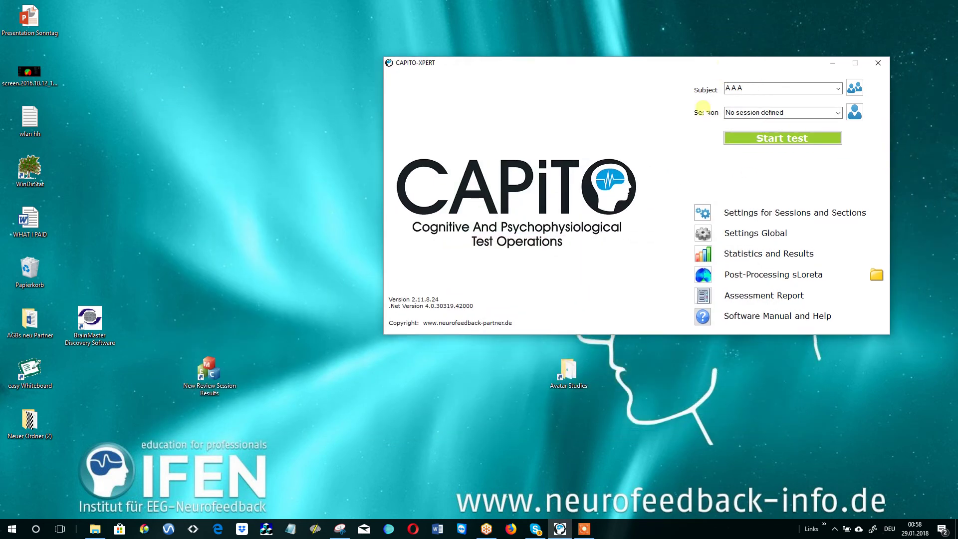
pyautogui.click(854, 112)
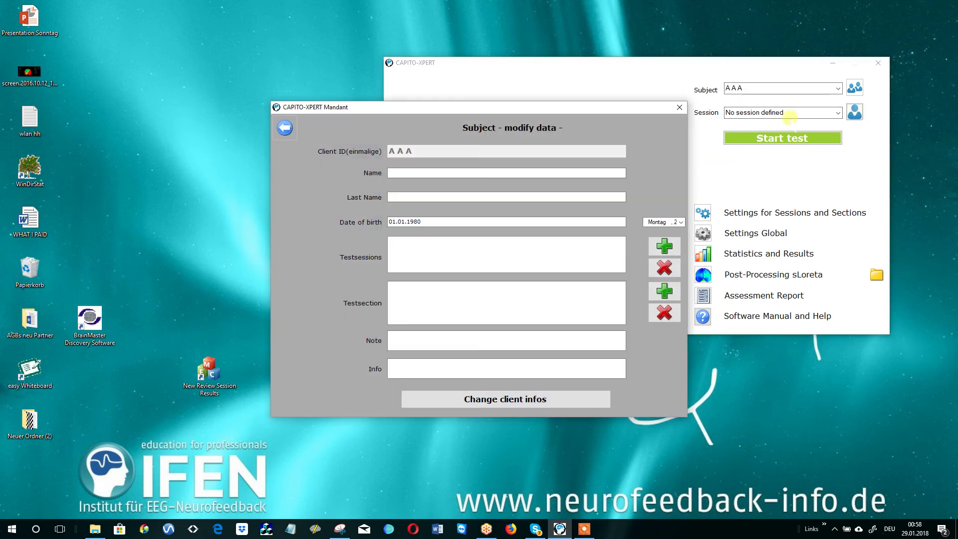
pyautogui.click(663, 292)
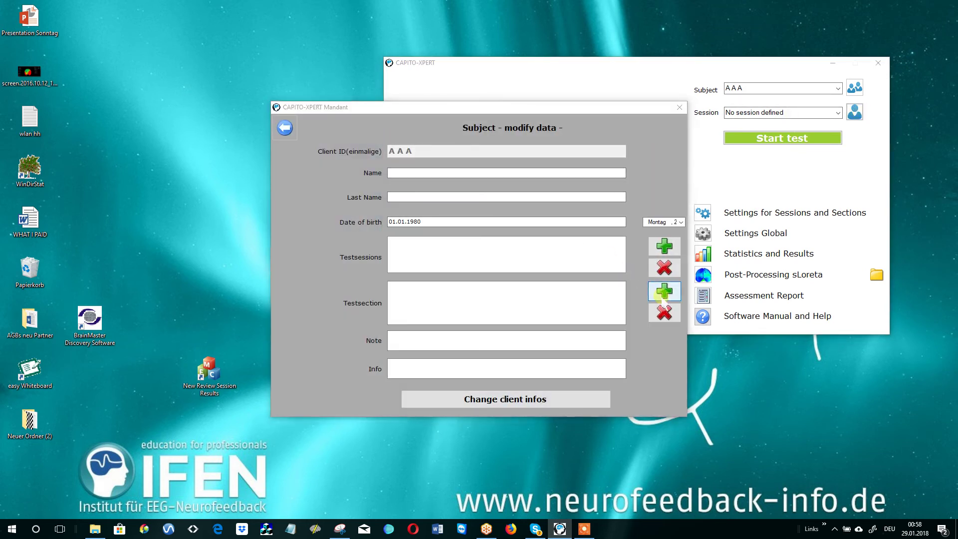
pyautogui.doubleClick(401, 235)
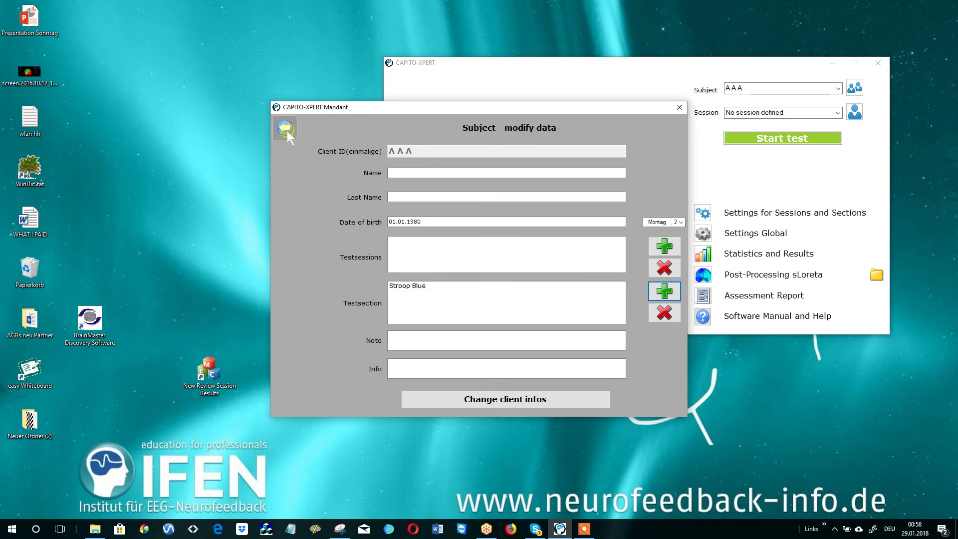
pyautogui.click(285, 128)
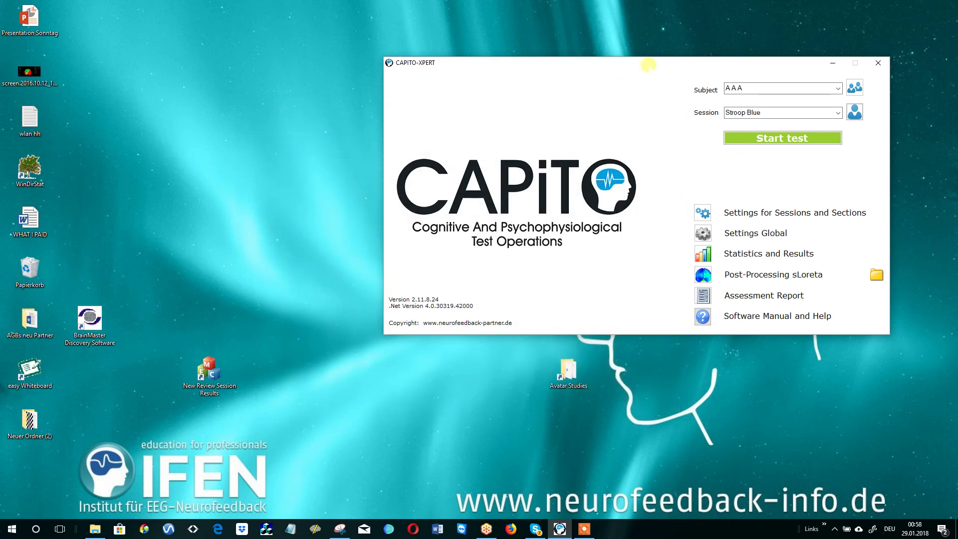
# Step: Start the Stroop Blue test for subject AAA with its reaction-time chart
pyautogui.moveTo(649, 64); pyautogui.dragTo(725, 77)
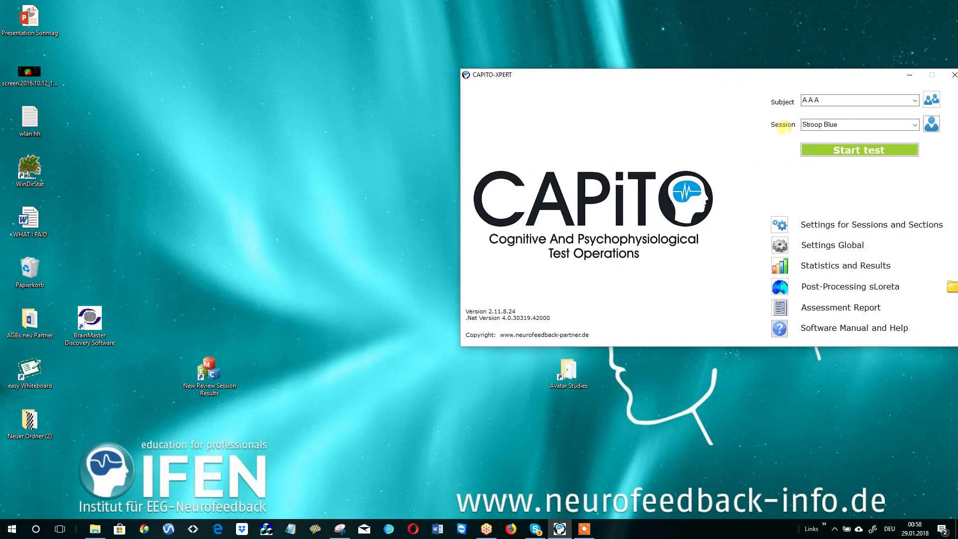
pyautogui.click(823, 150)
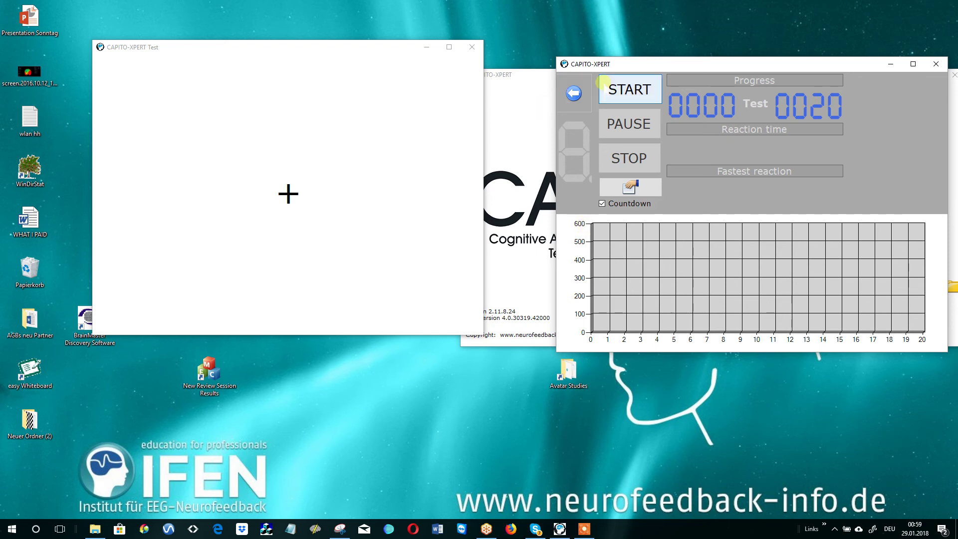
# Step: Begin the trial sequence and respond to stimuli with the space key
pyautogui.click(629, 91)
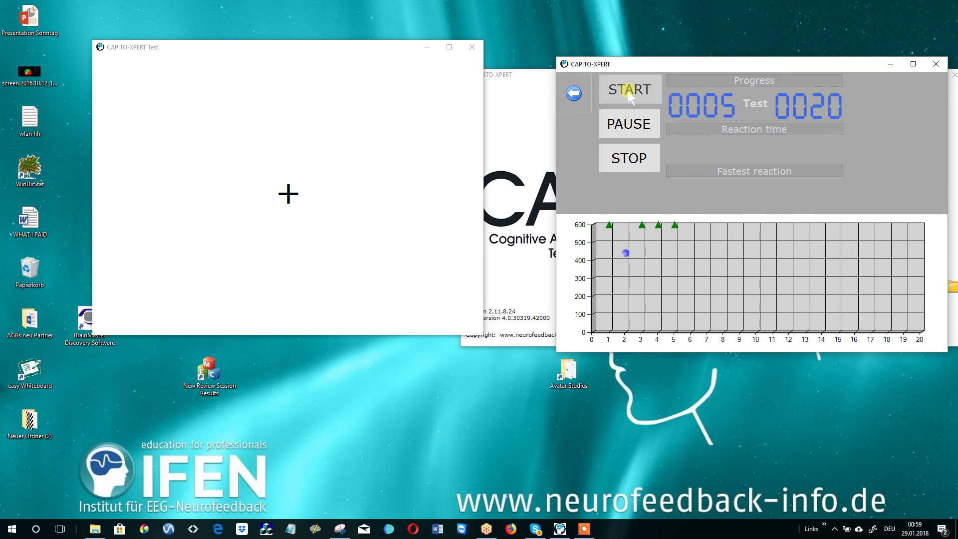
pyautogui.press('space')
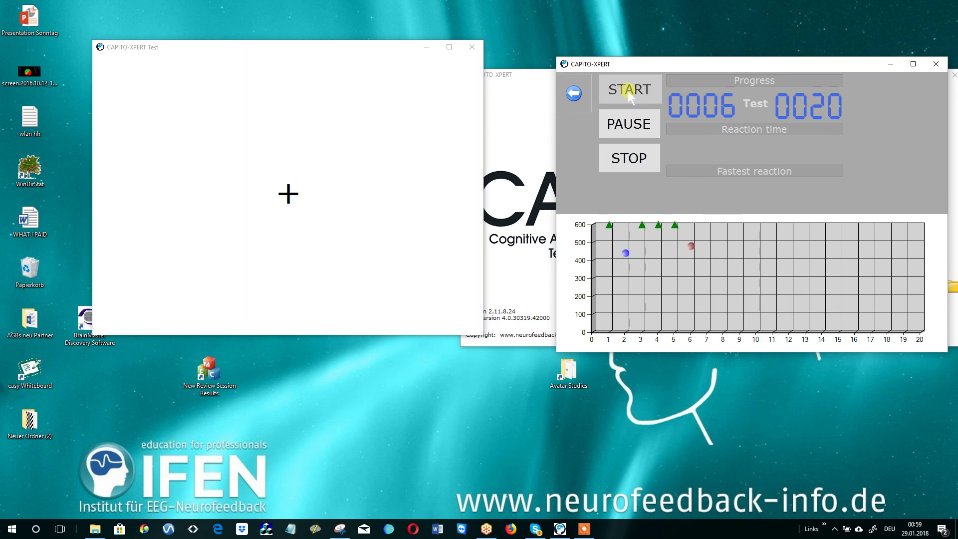